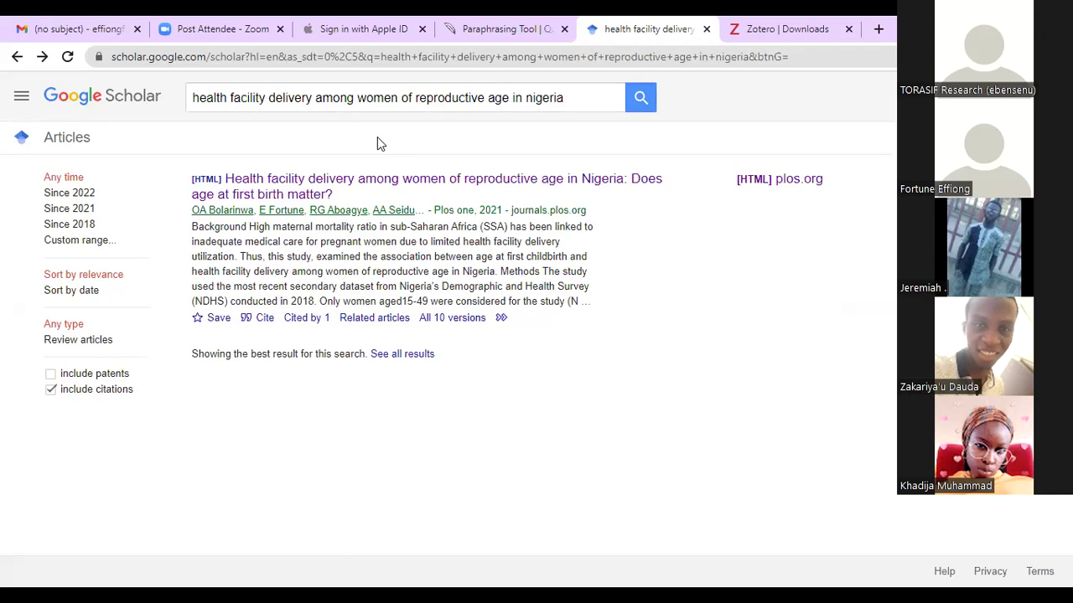
Load the Grammarly web app at app.grammarly.com in place of the Google Scholar results
key(ctrl+l)
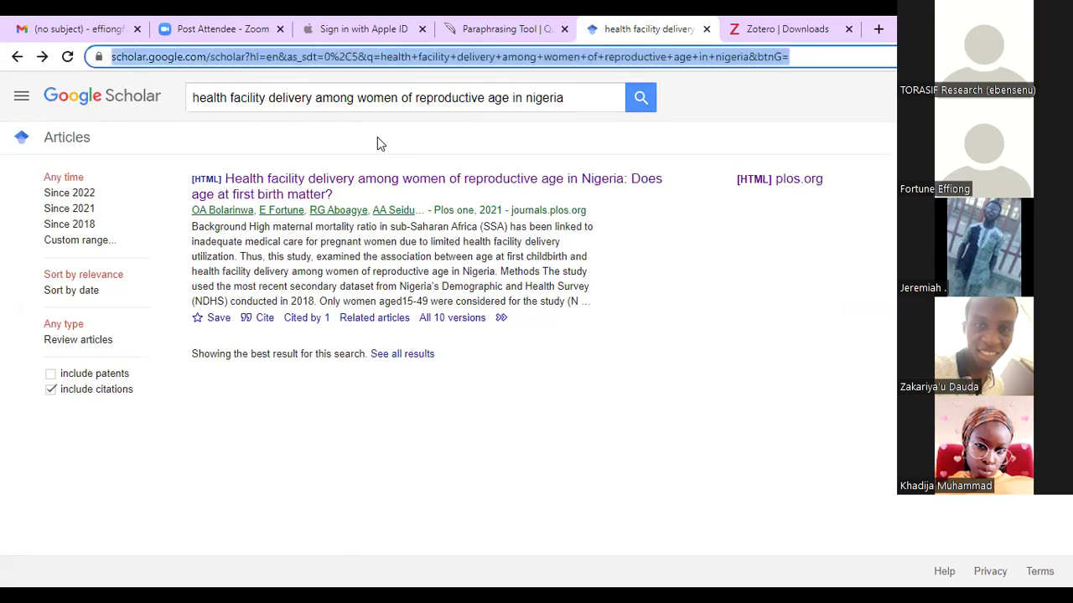
text(gra)
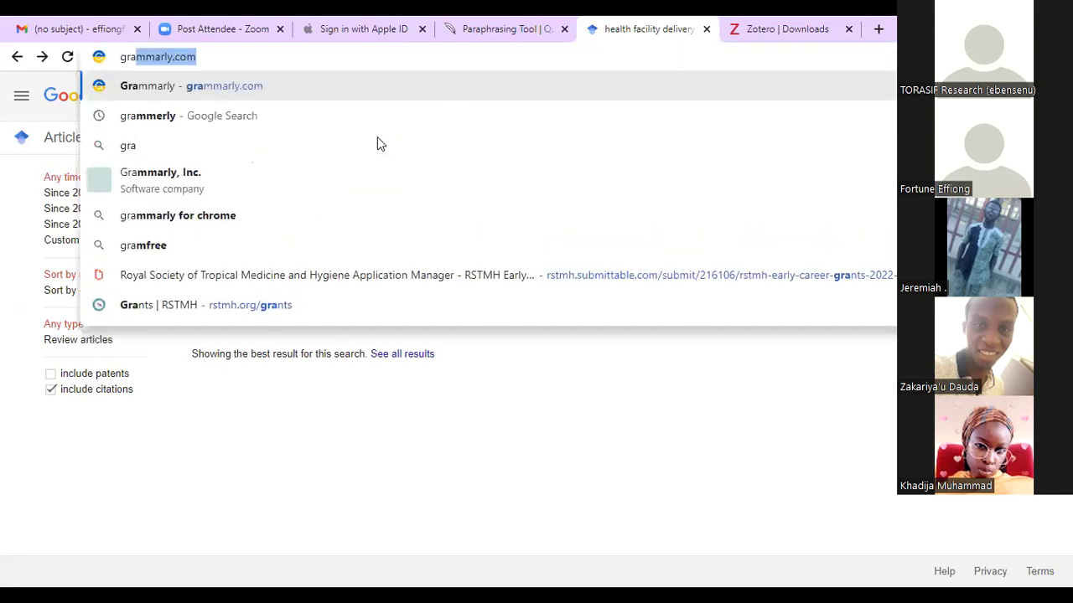
text(mm)
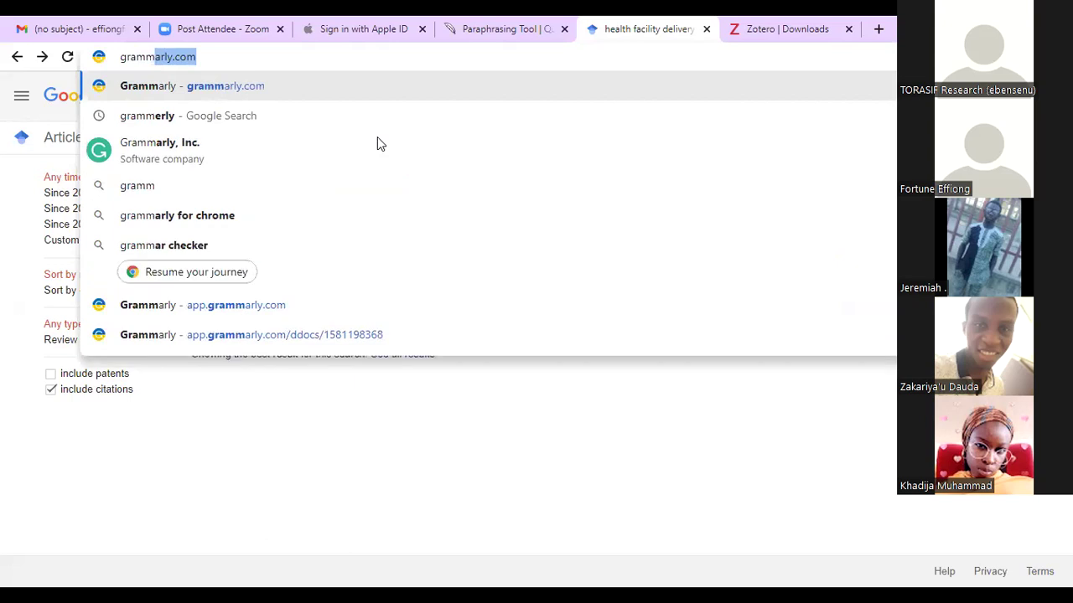
key(Down)
key(Down)
key(Down)
key(Down)
key(Down)
key(Down)
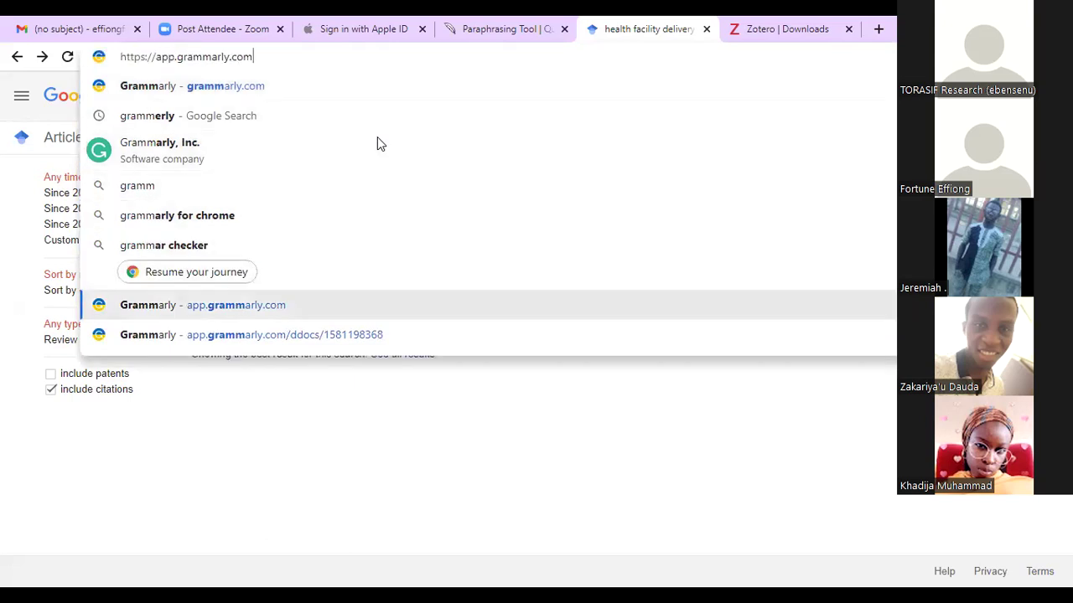
key(Return)
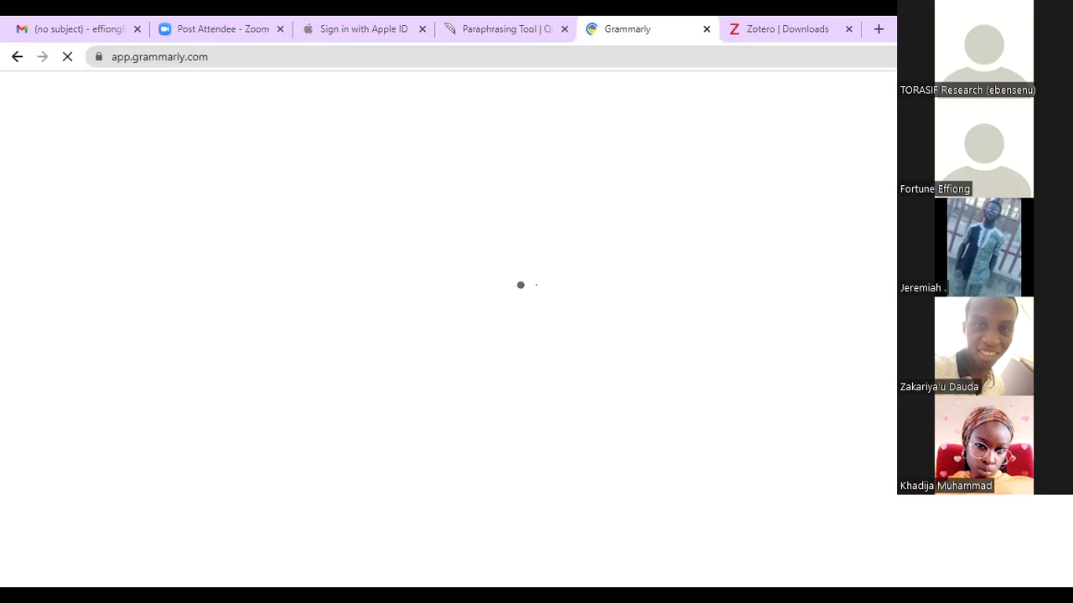
click(784, 34)
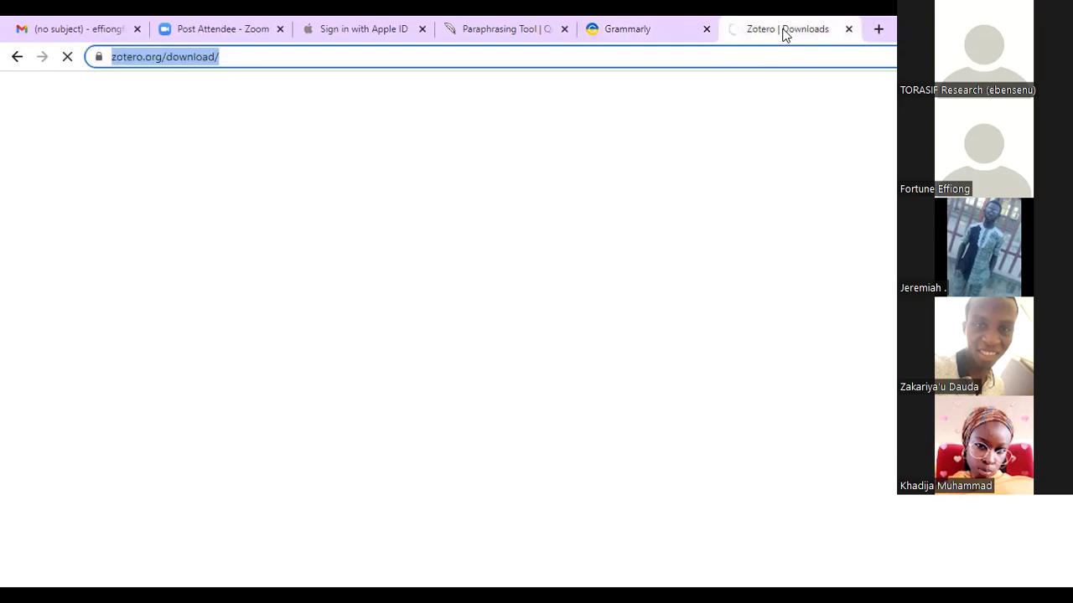
text(grs)
key(BackSpace)
text(amm)
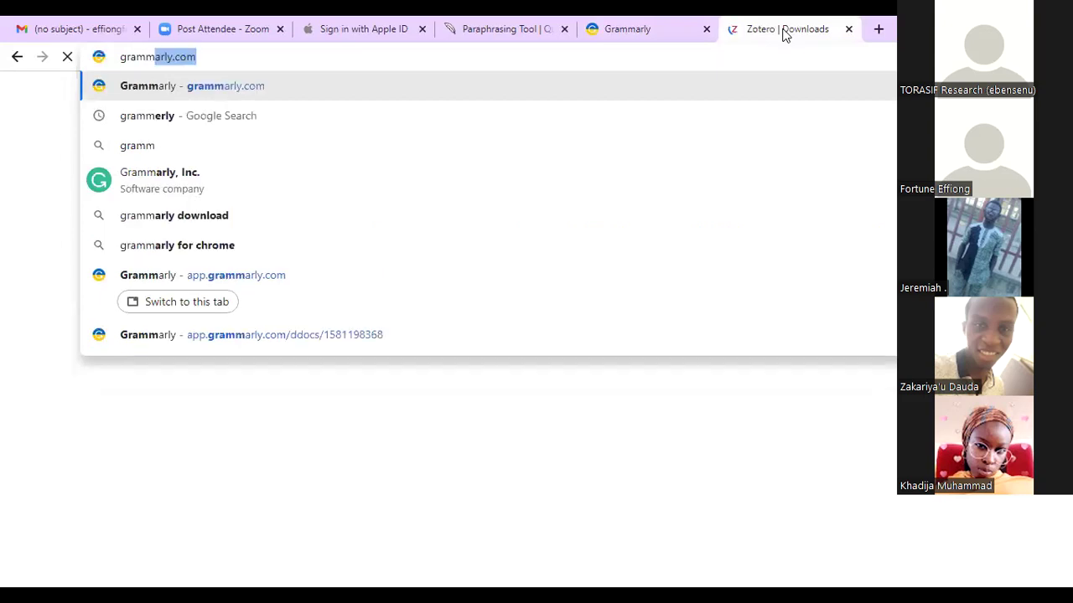
key(Down)
key(Down)
key(Down)
key(Down)
key(Down)
key(Down)
key(Down)
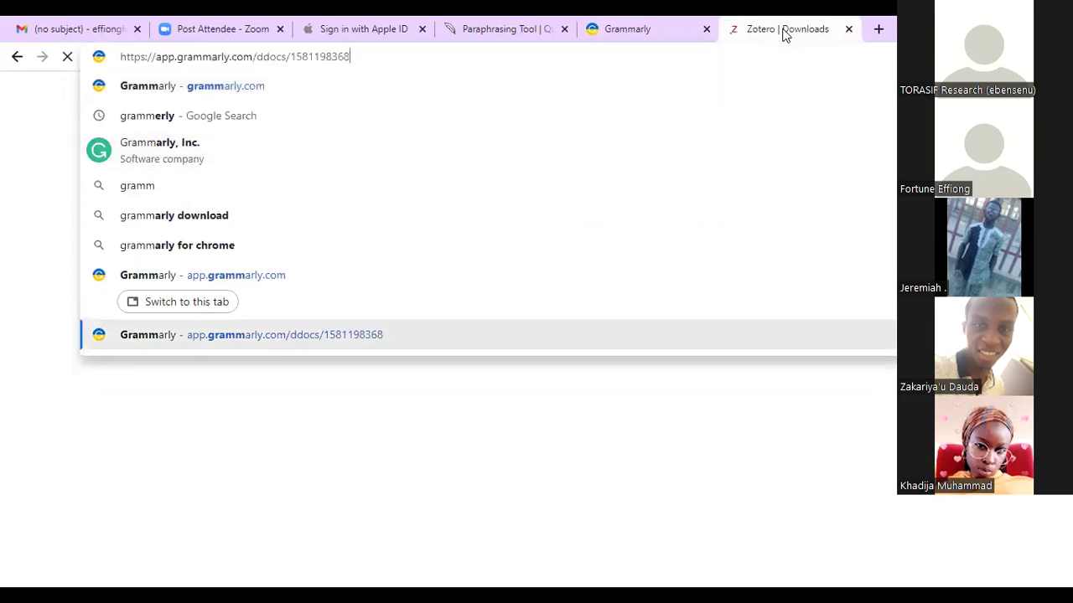
key(Return)
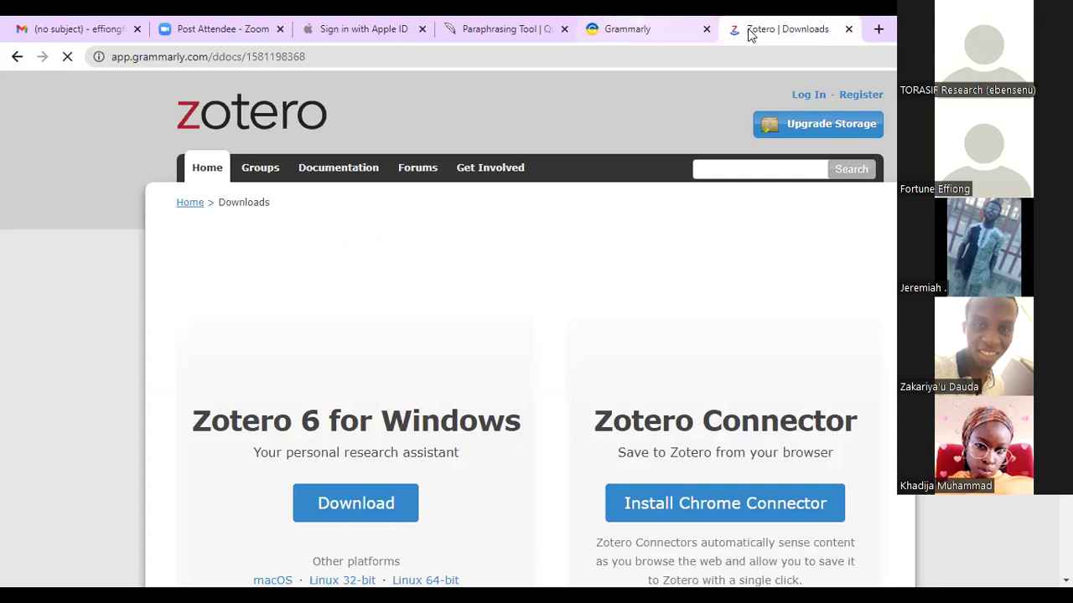
Keep waiting for the unresponsive Grammarly page, check the Grammarly home page, and return to the untitled document
click(627, 25)
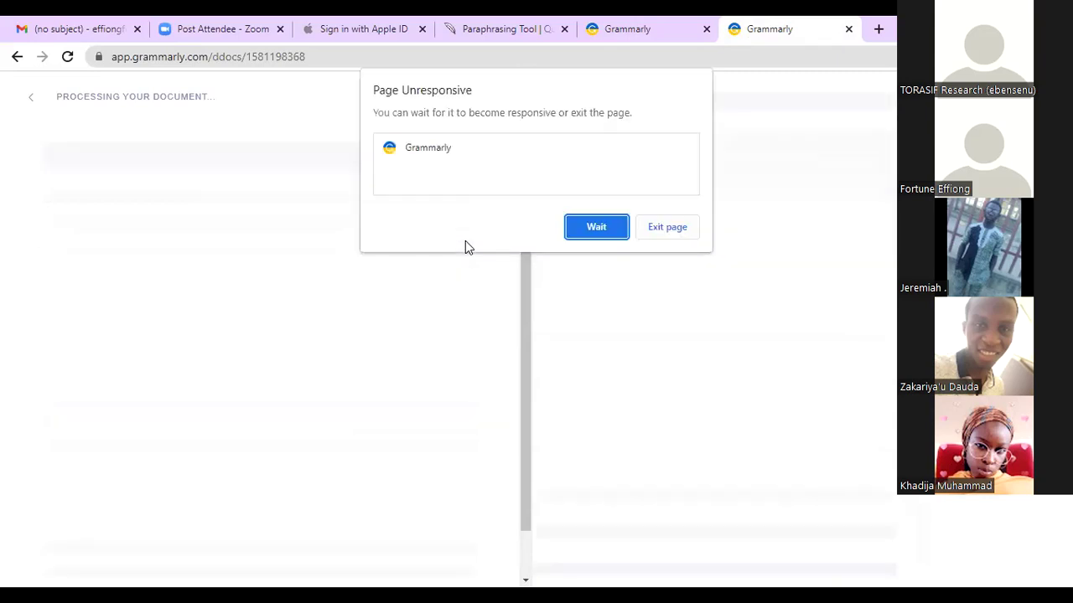
click(594, 228)
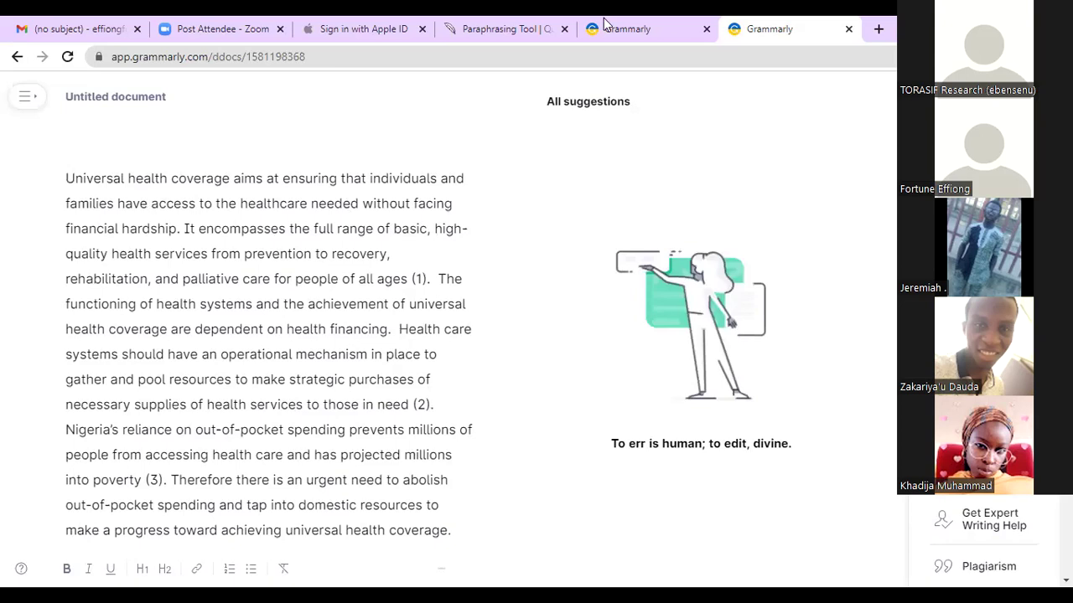
click(630, 25)
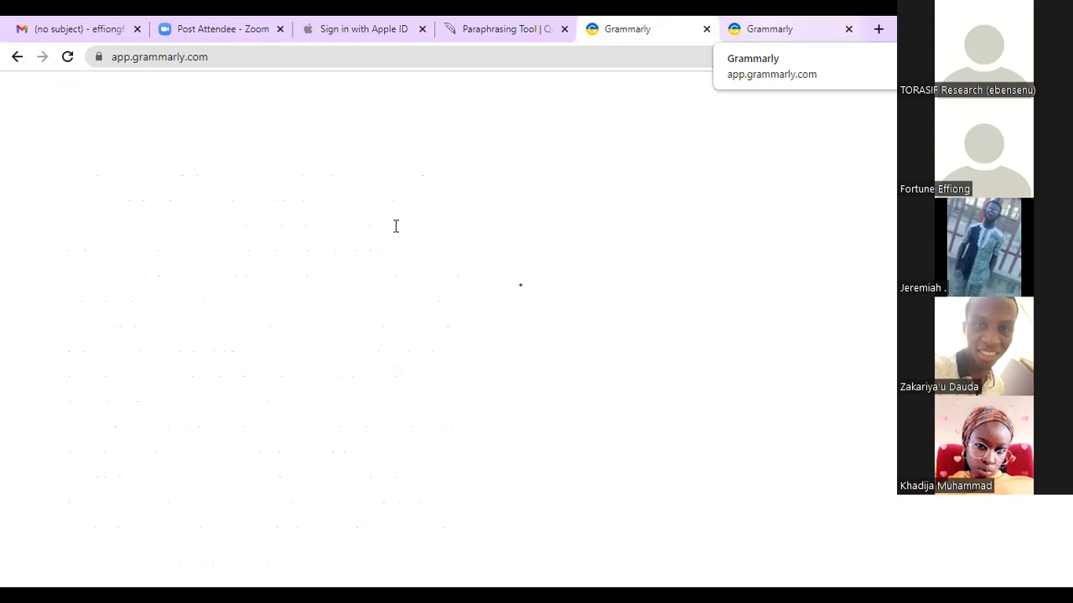
key(ctrl+Tab)
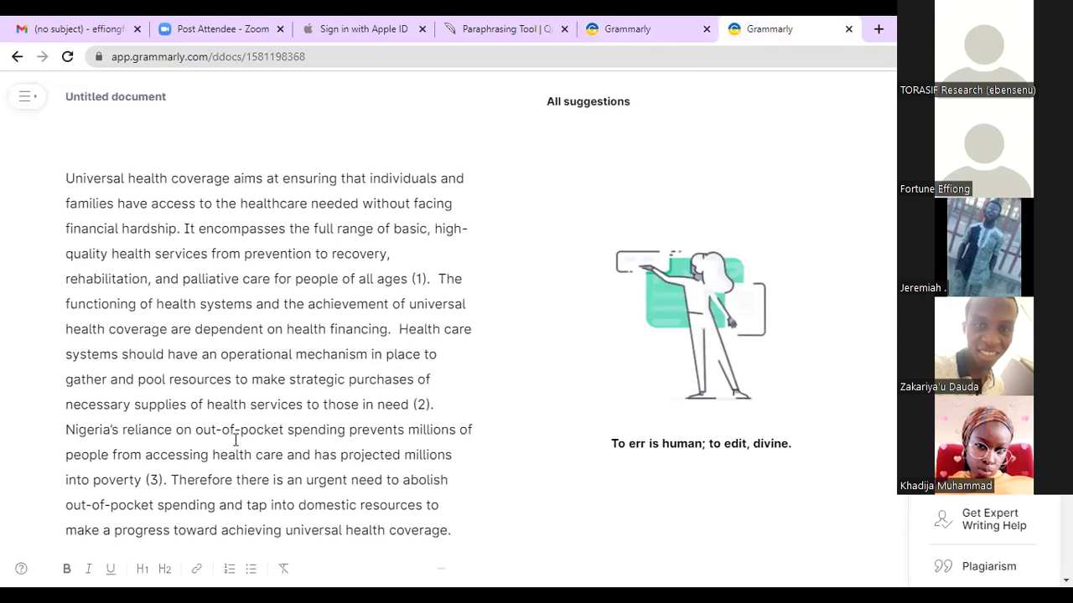
Look through the document's flagged passages, select its whole text, and show the word count statistics
scroll(251, 438, down, 2)
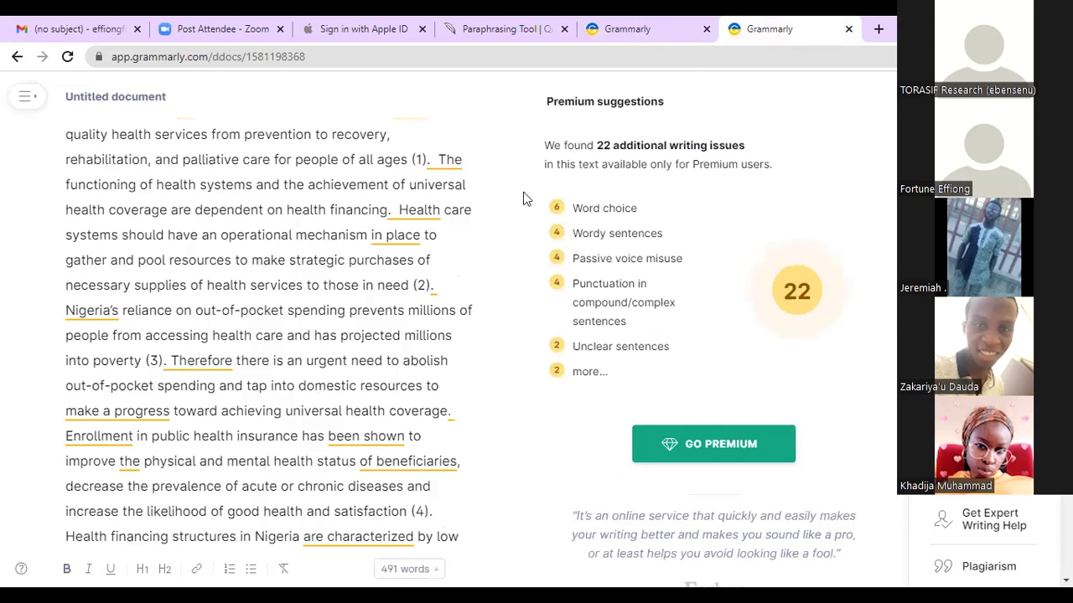
scroll(525, 192, up, 2)
click(70, 159)
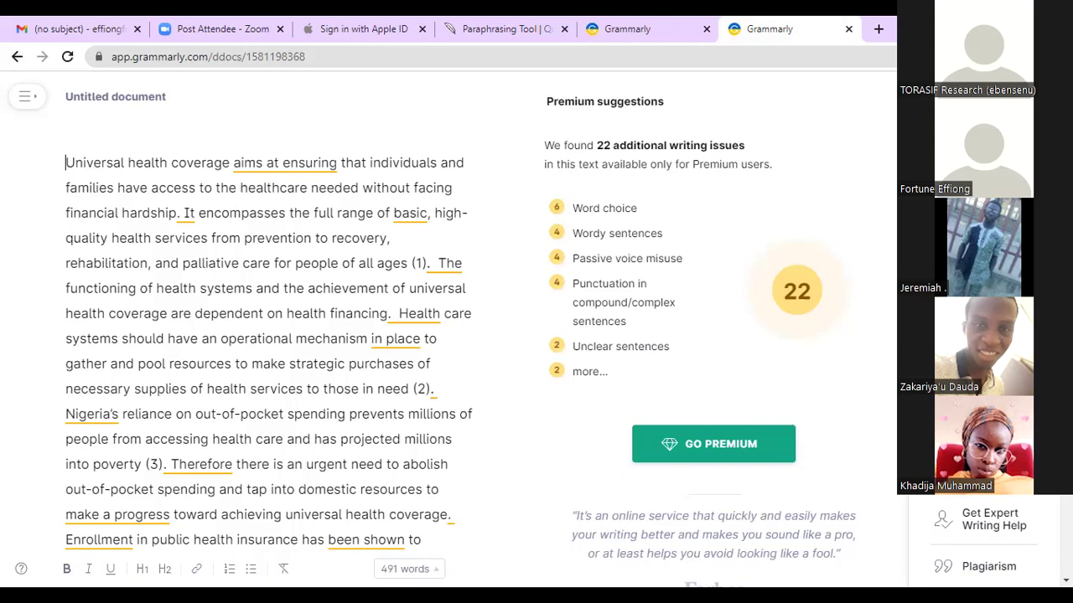
key(ctrl+a)
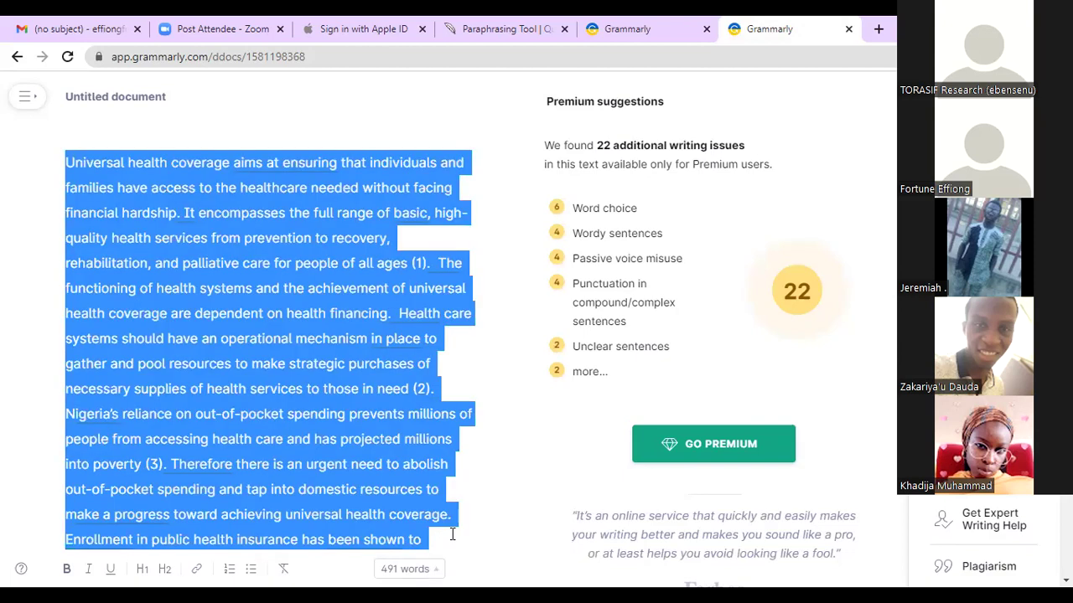
click(412, 569)
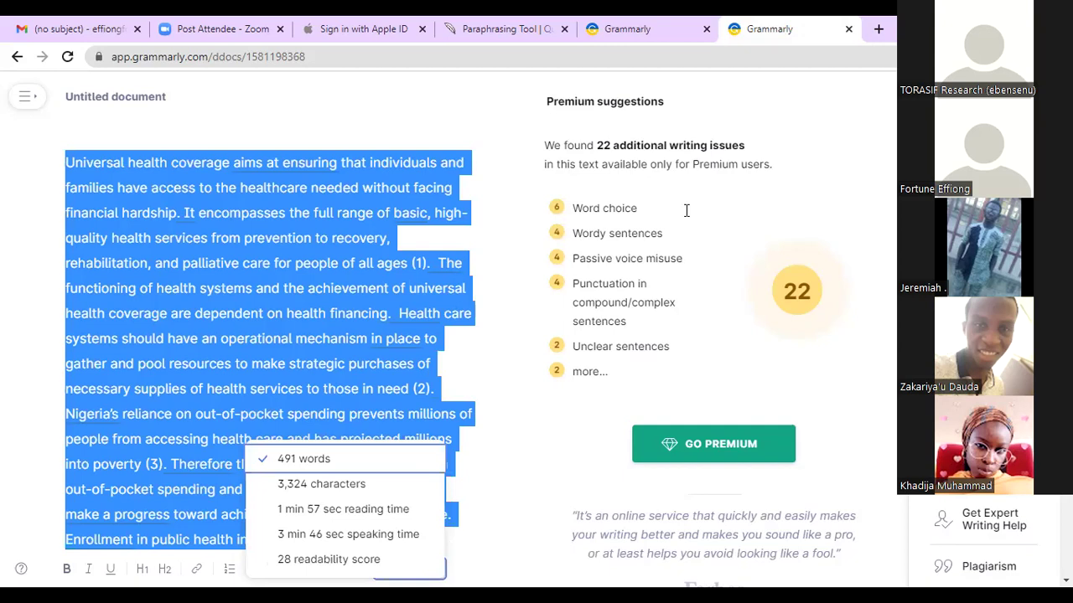
Clear all text from the untitled document and replace it with the paragraph on public health in Sub-Saharan Africa
scroll(314, 213, down, 10)
click(314, 213)
click(413, 538)
key(ctrl+shift+Home)
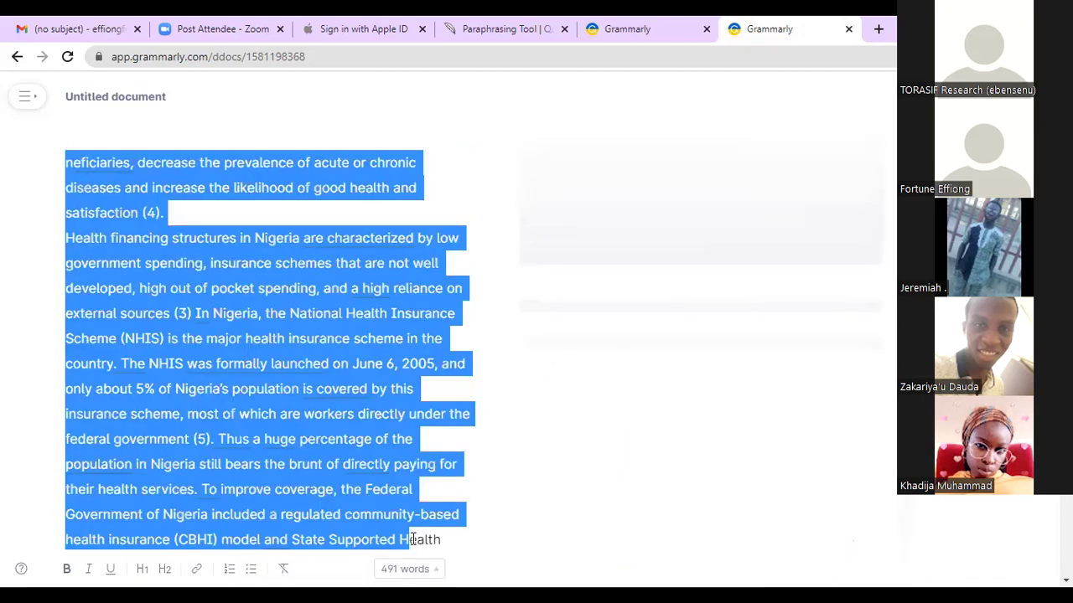
key(BackSpace)
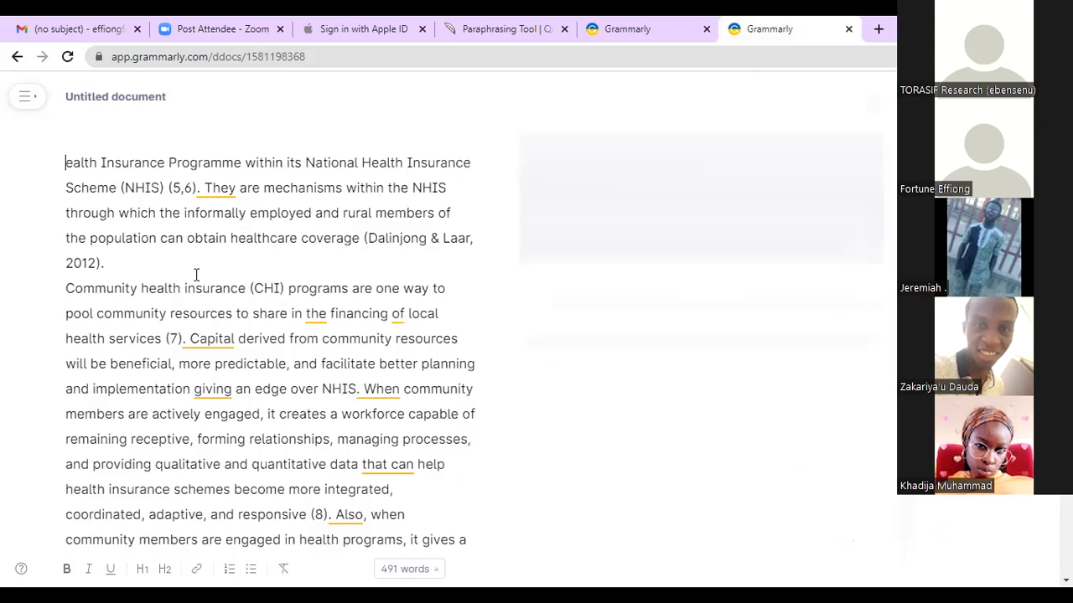
key(ctrl+a)
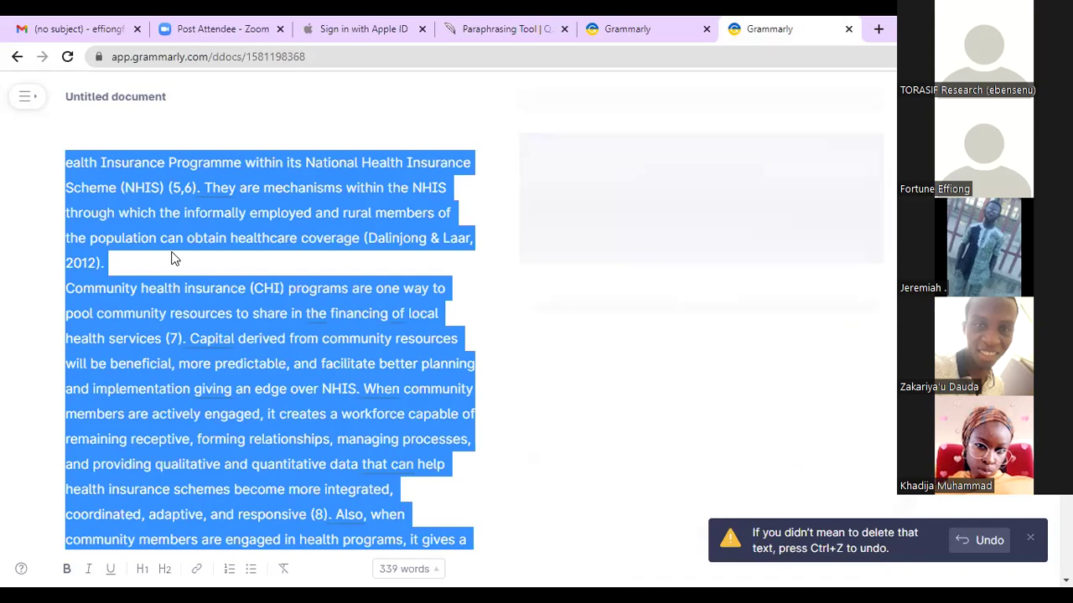
key(BackSpace)
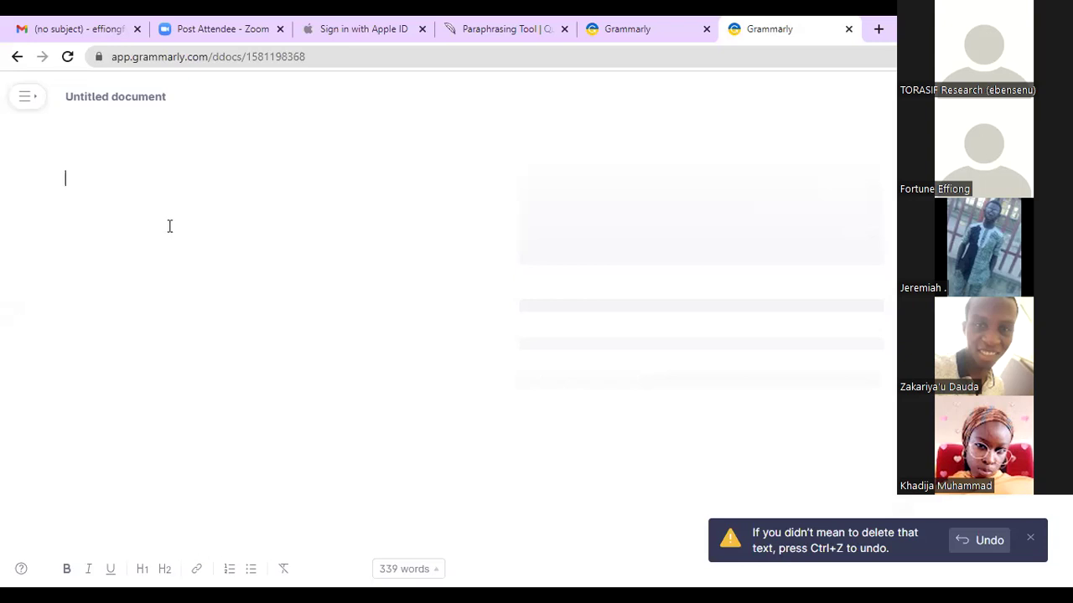
key(ctrl+z)
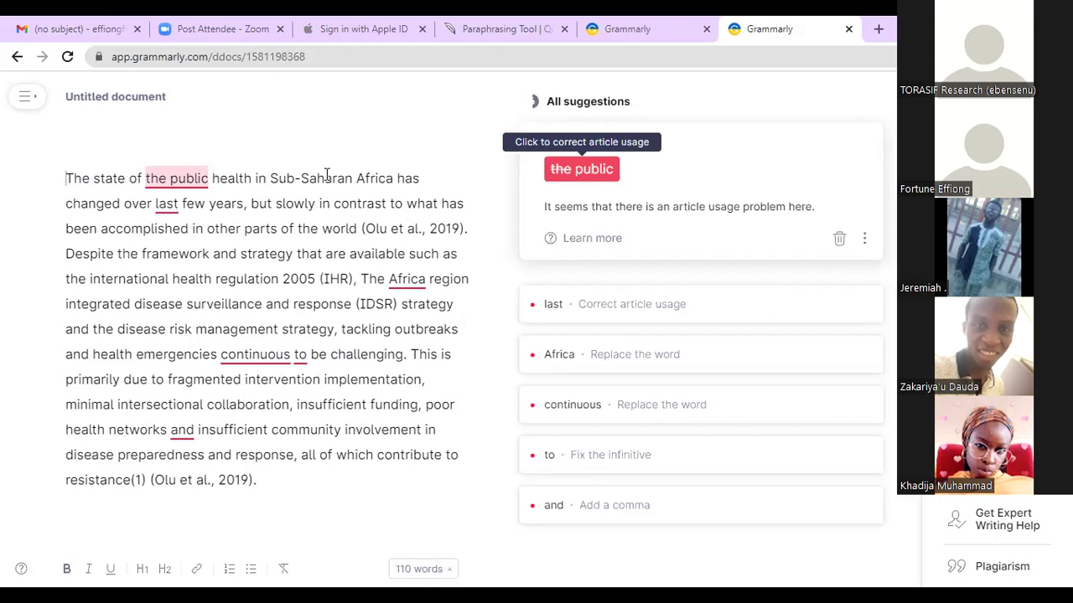
Switch to the slideshow and advance to the "Editing of Manuscript" slide on formatting to journal style
key(alt+Tab)
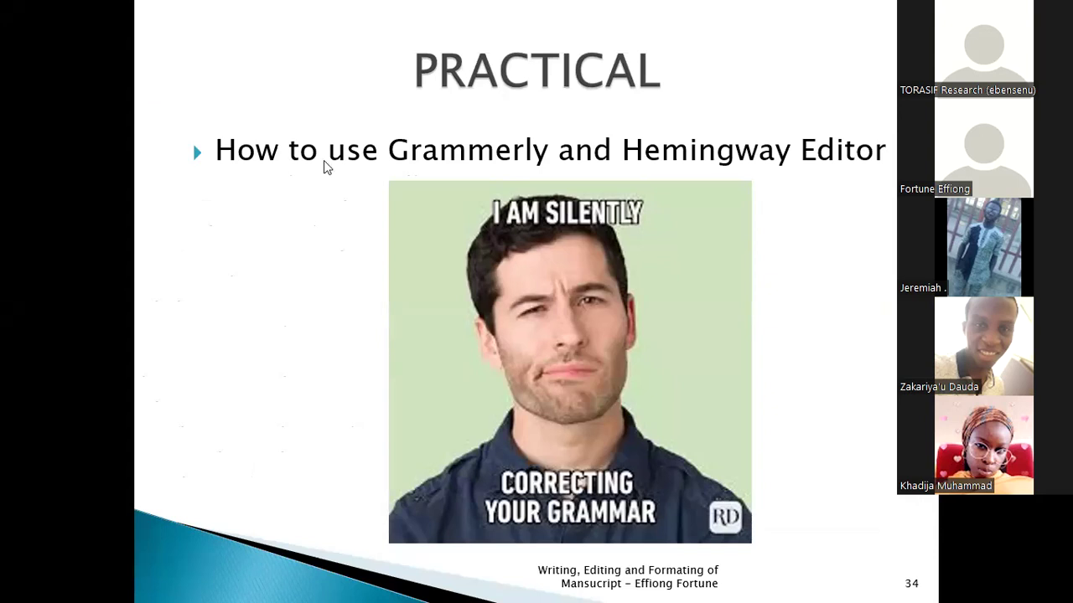
click(416, 146)
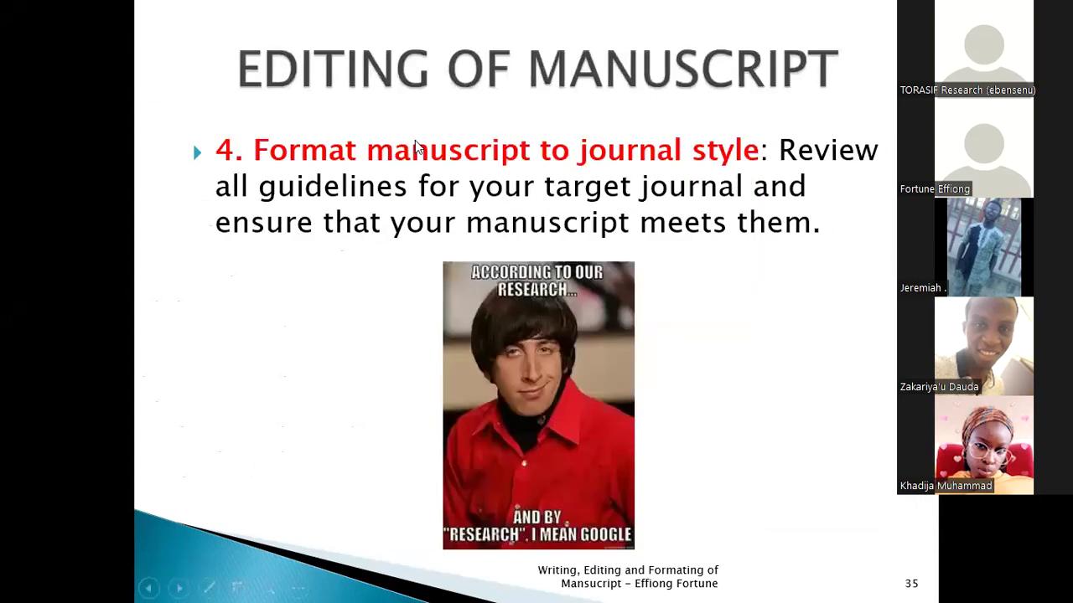